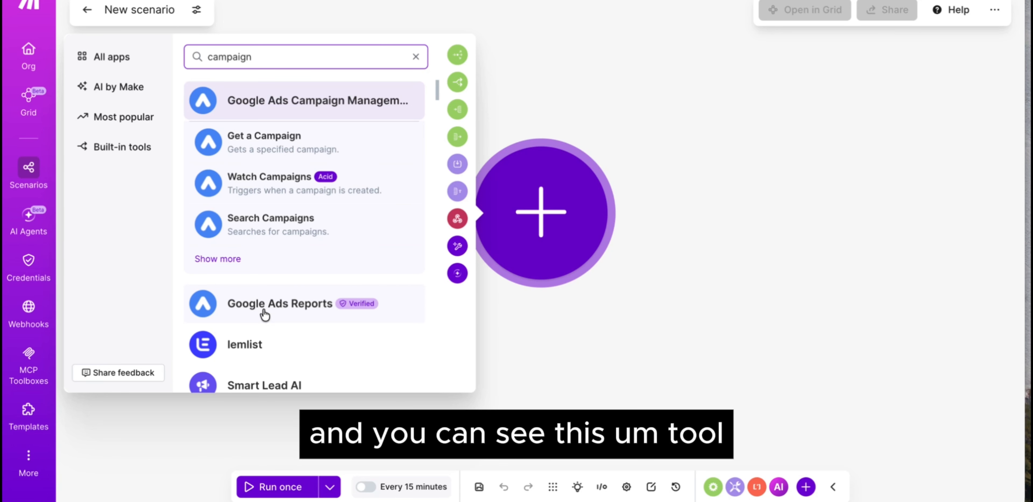
Add the Google Ads Reports "Run a Campaign Report" module as the scenario's first step and select the ads account for its Account ID
{"action": "left_click", "coordinate": [286, 311]}
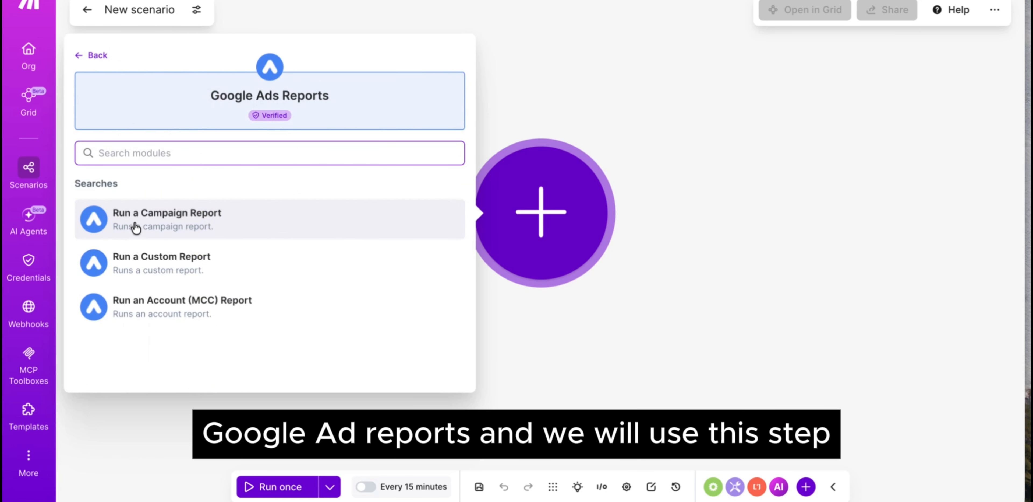
{"action": "left_click", "coordinate": [189, 228]}
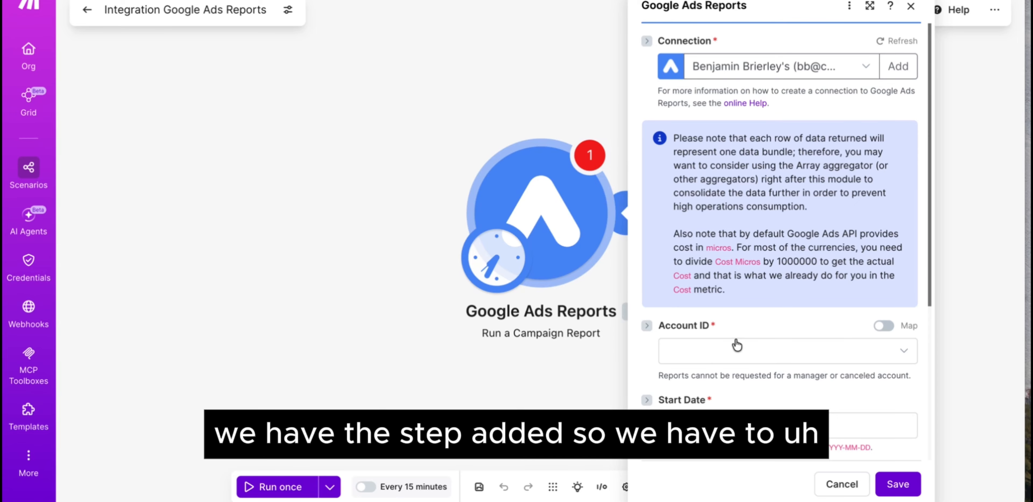
{"action": "scroll", "coordinate": [735, 341], "scroll_direction": "down", "scroll_amount": 3}
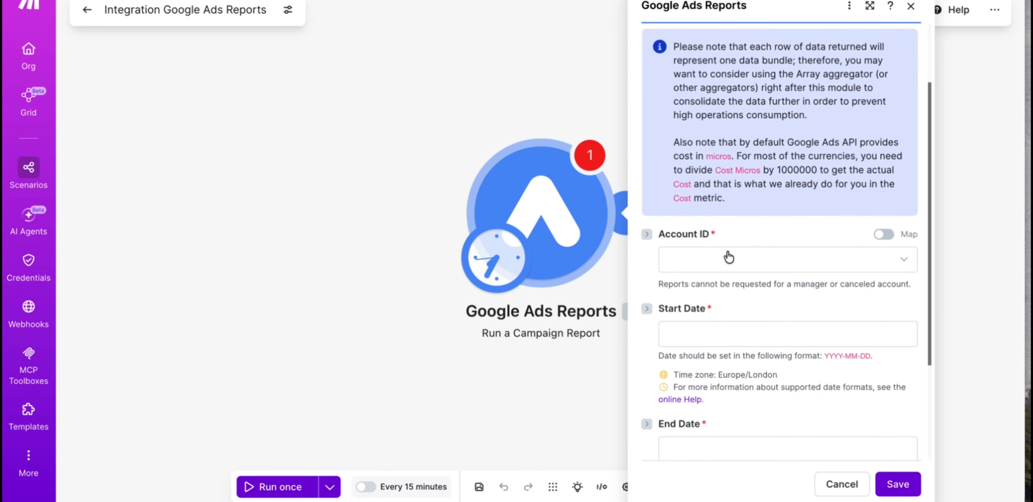
{"action": "left_click", "coordinate": [733, 259]}
{"action": "left_click", "coordinate": [694, 282]}
Set the campaign report's start date to the now variable from the date and time functions
{"action": "scroll", "coordinate": [701, 341], "scroll_direction": "down", "scroll_amount": 1}
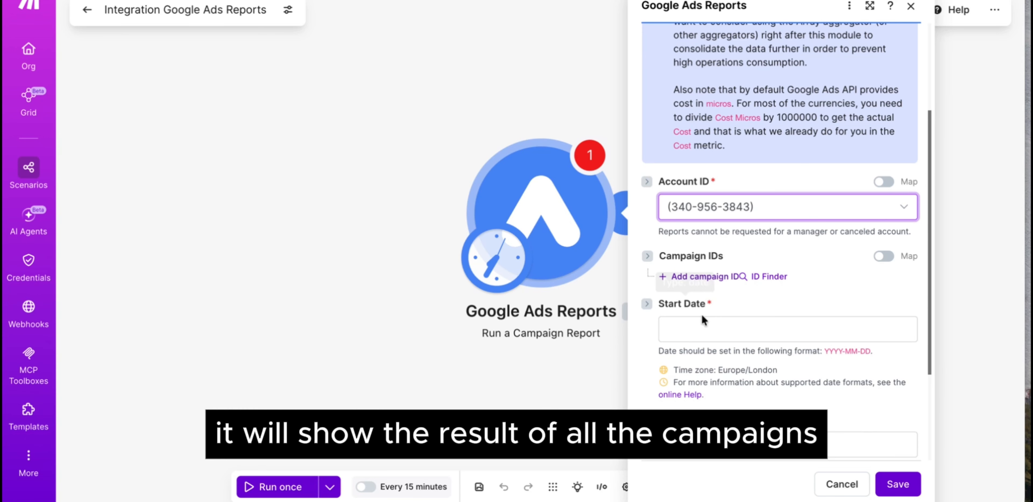
{"action": "left_click", "coordinate": [700, 328]}
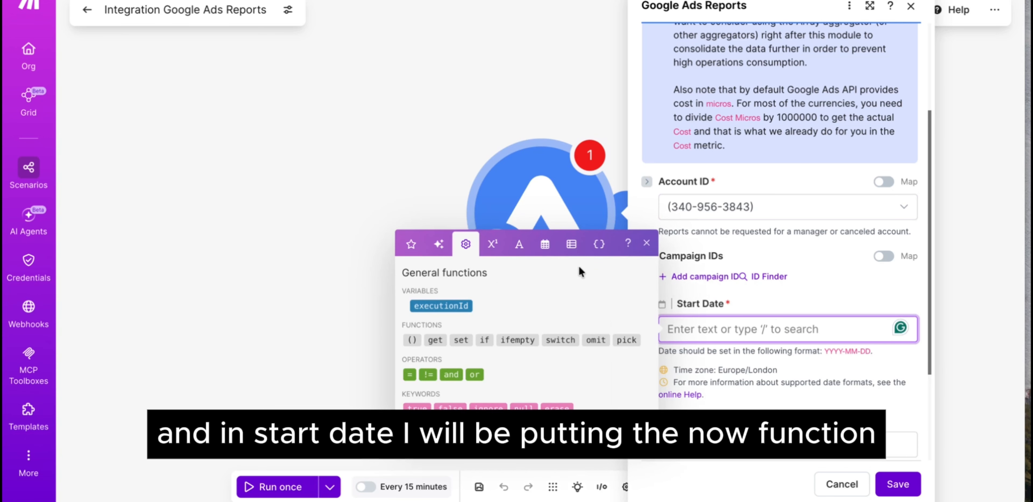
{"action": "left_click", "coordinate": [545, 246]}
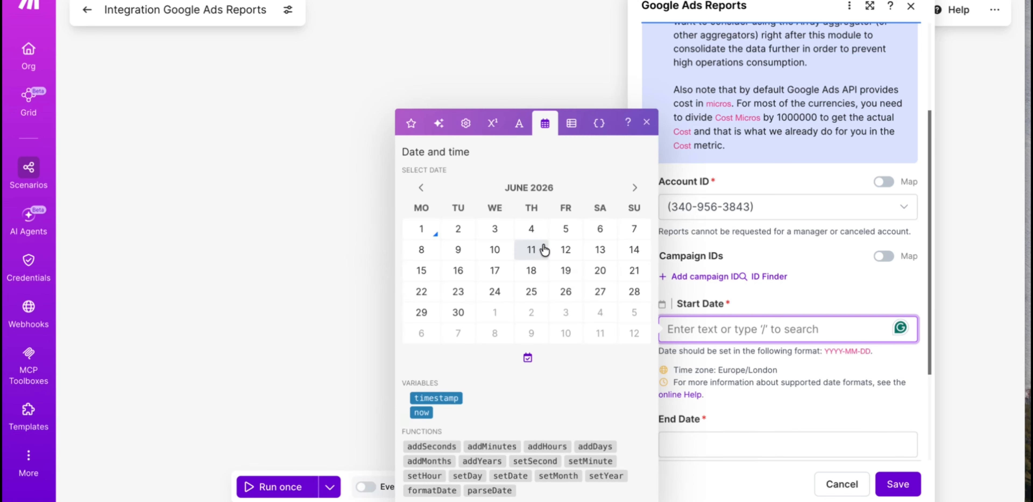
{"action": "left_click", "coordinate": [422, 408]}
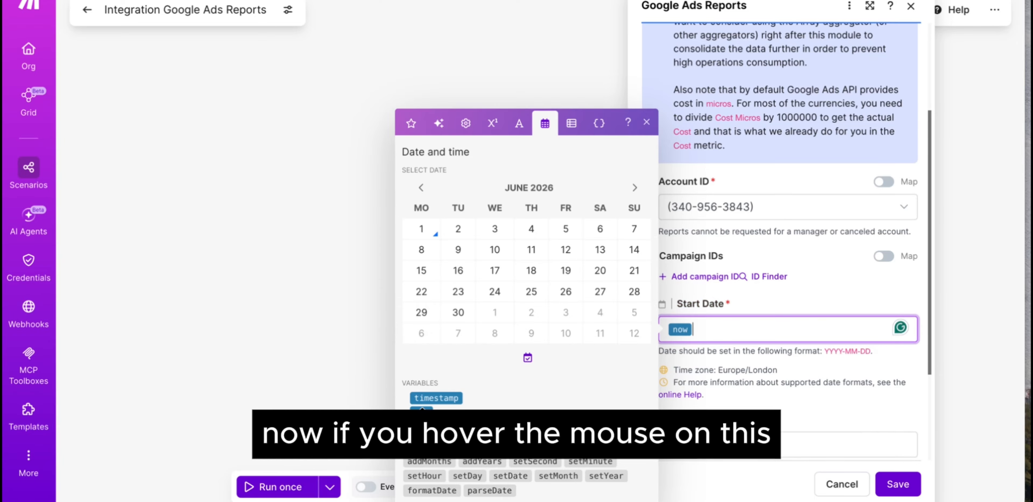
{"action": "mouse_move", "coordinate": [422, 409]}
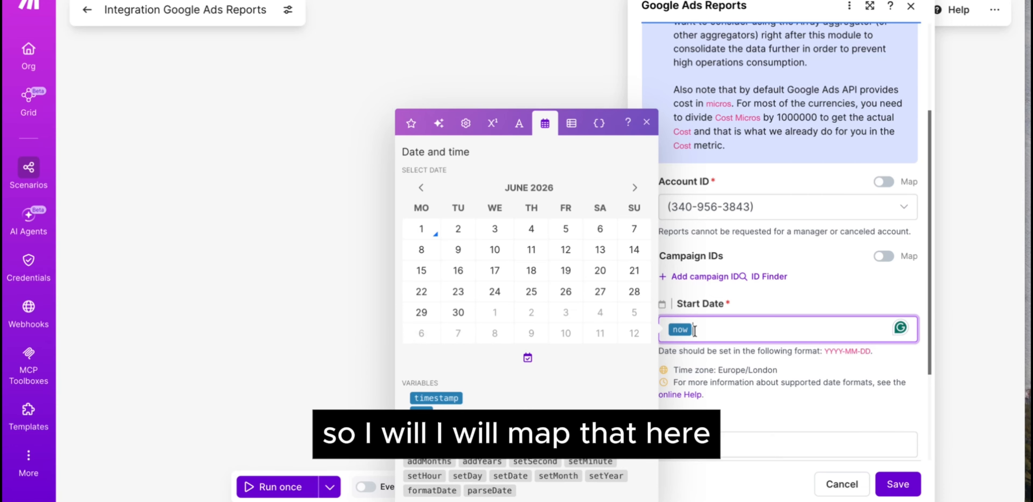
Copy the start date's now variable into the end date and save the Google Ads Reports module settings
{"action": "key", "text": "super+a"}
{"action": "key", "text": "super+c"}
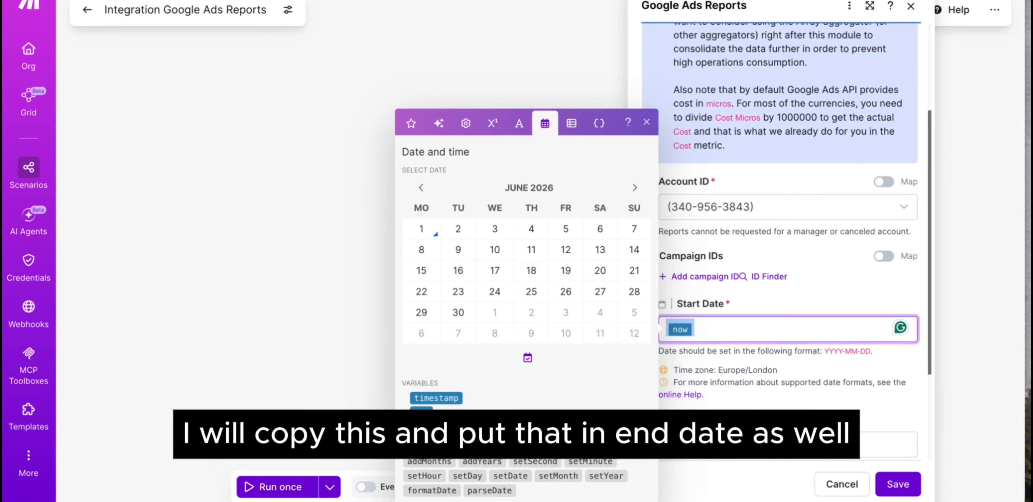
{"action": "left_click", "coordinate": [743, 443]}
{"action": "key", "text": "super+v"}
{"action": "left_click", "coordinate": [743, 423]}
{"action": "scroll", "coordinate": [743, 423], "scroll_direction": "down", "scroll_amount": 2}
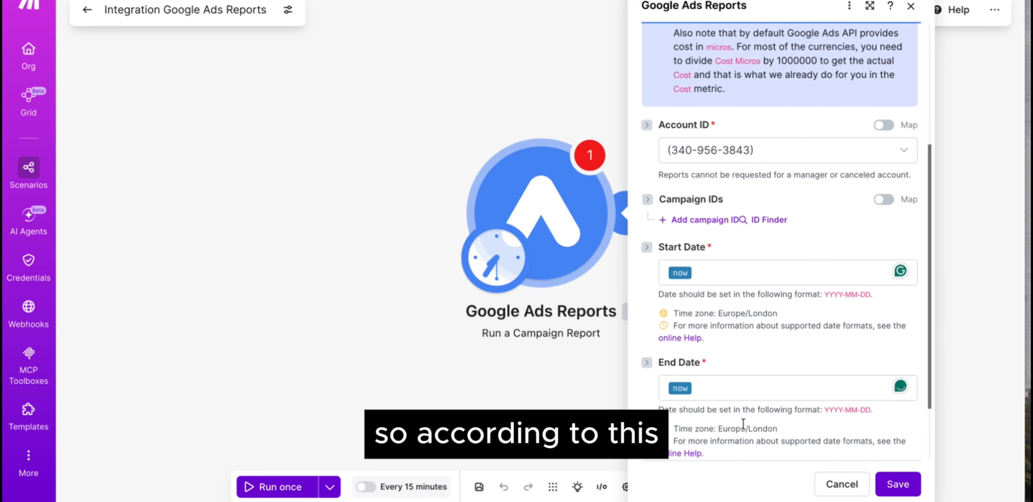
{"action": "scroll", "coordinate": [744, 423], "scroll_direction": "down", "scroll_amount": 2}
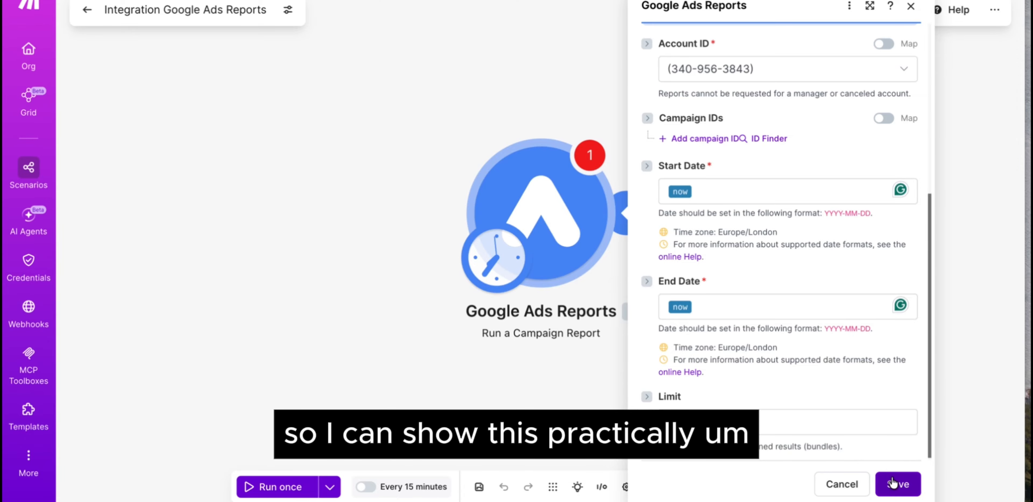
{"action": "left_click", "coordinate": [892, 483]}
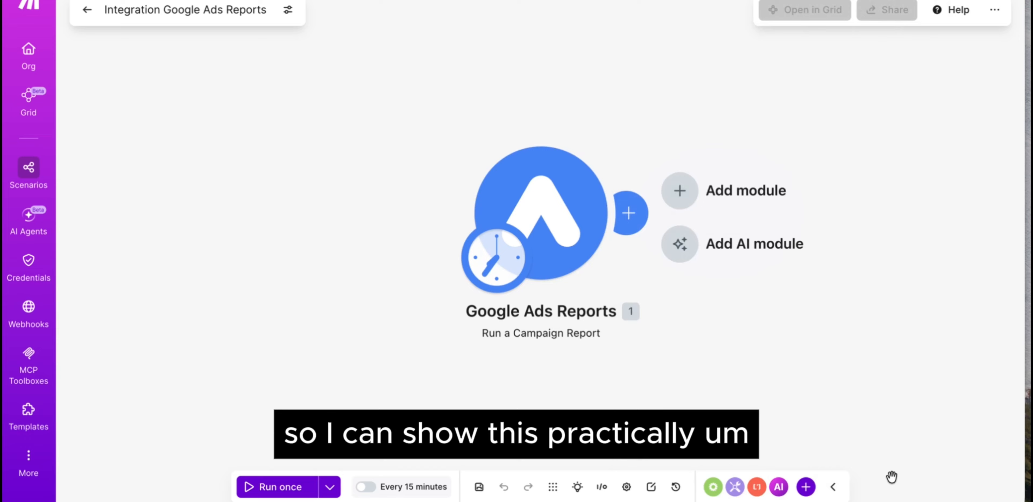
Run only the Google Ads Reports module and examine the metrics in its first output bundle
{"action": "right_click", "coordinate": [550, 200]}
{"action": "left_click", "coordinate": [609, 211]}
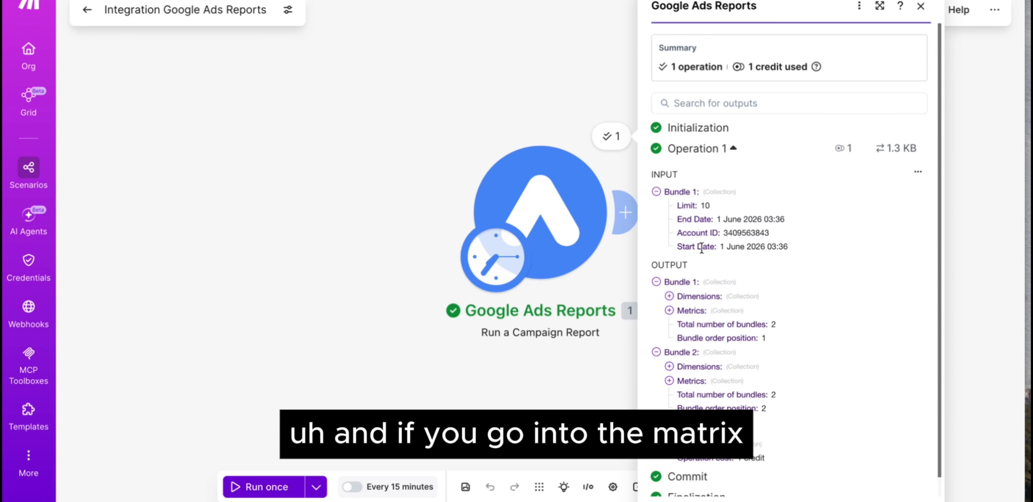
{"action": "left_click", "coordinate": [670, 310]}
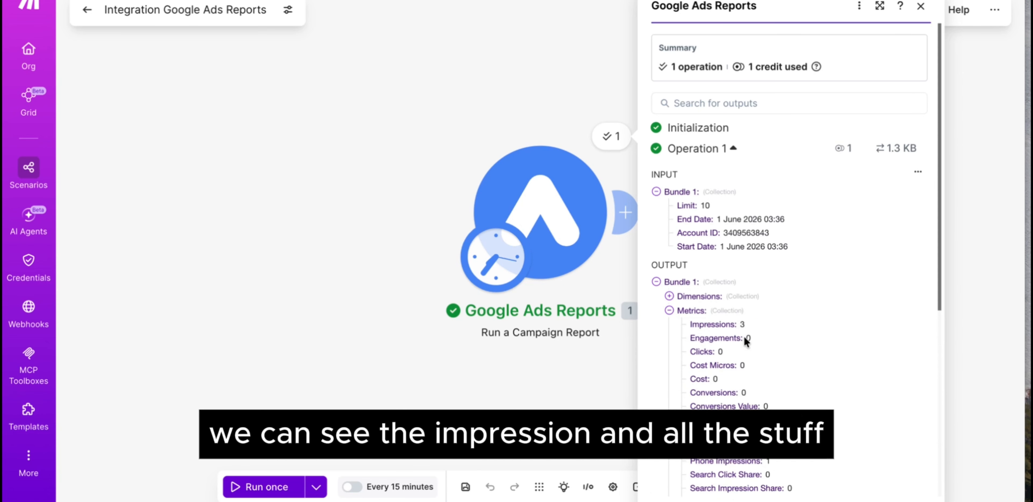
{"action": "scroll", "coordinate": [740, 388], "scroll_direction": "down", "scroll_amount": 6}
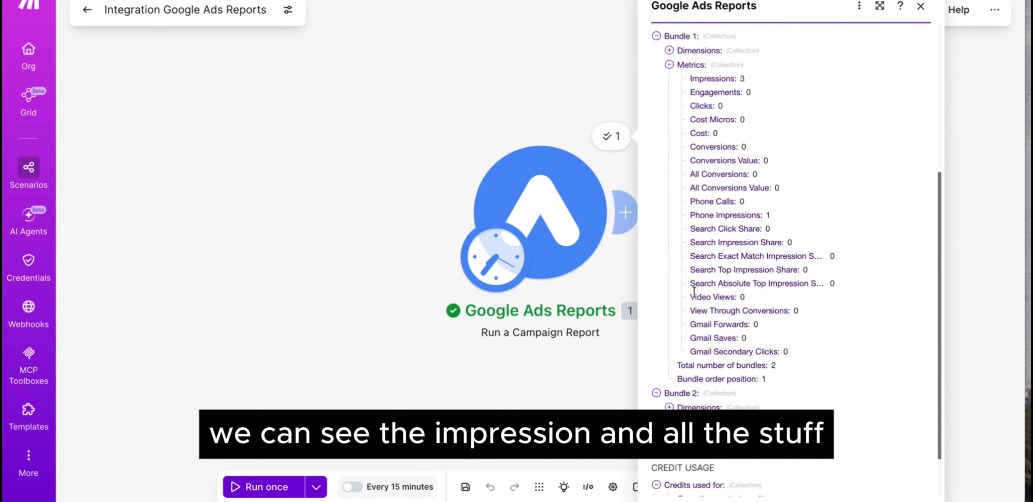
{"action": "scroll", "coordinate": [692, 265], "scroll_direction": "up", "scroll_amount": 4}
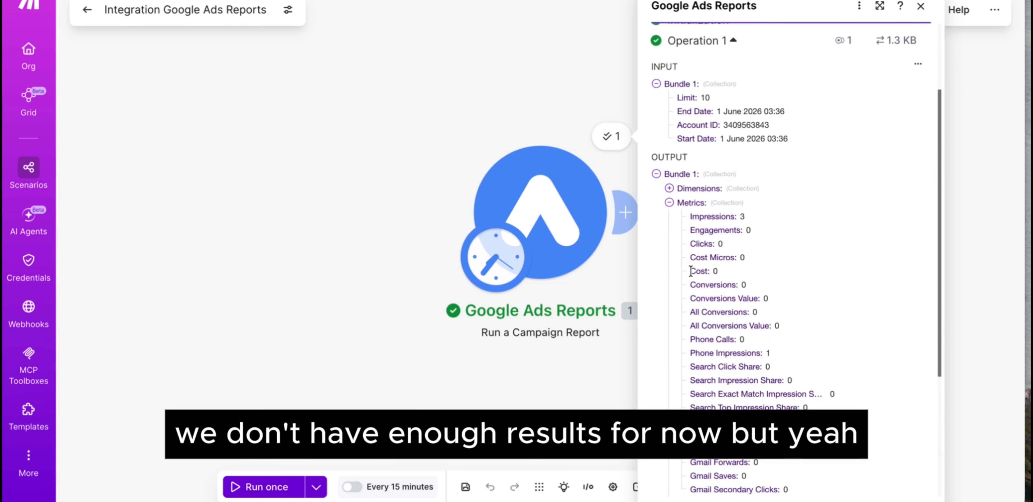
{"action": "left_click", "coordinate": [669, 204]}
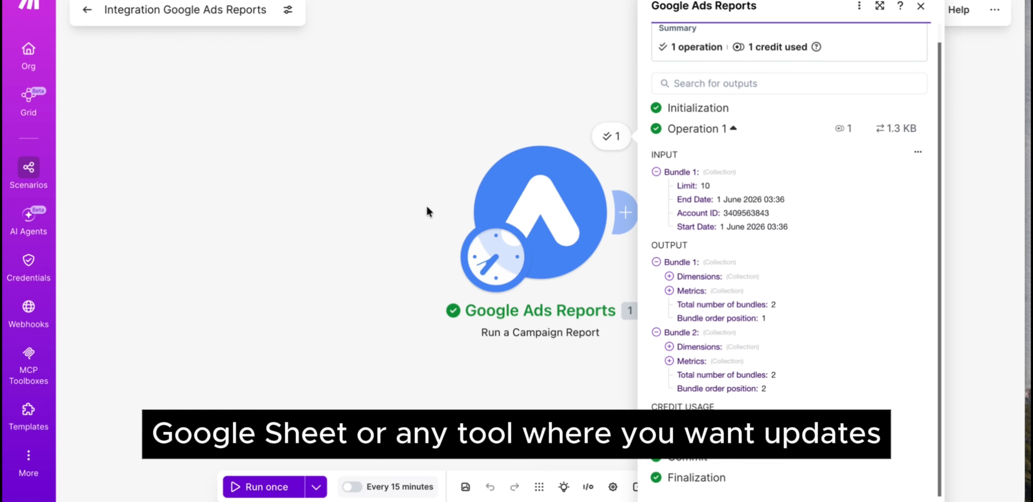
{"action": "left_click", "coordinate": [405, 253]}
Schedule the scenario to run daily and set the hour of the run time to 09
{"action": "left_click", "coordinate": [486, 257]}
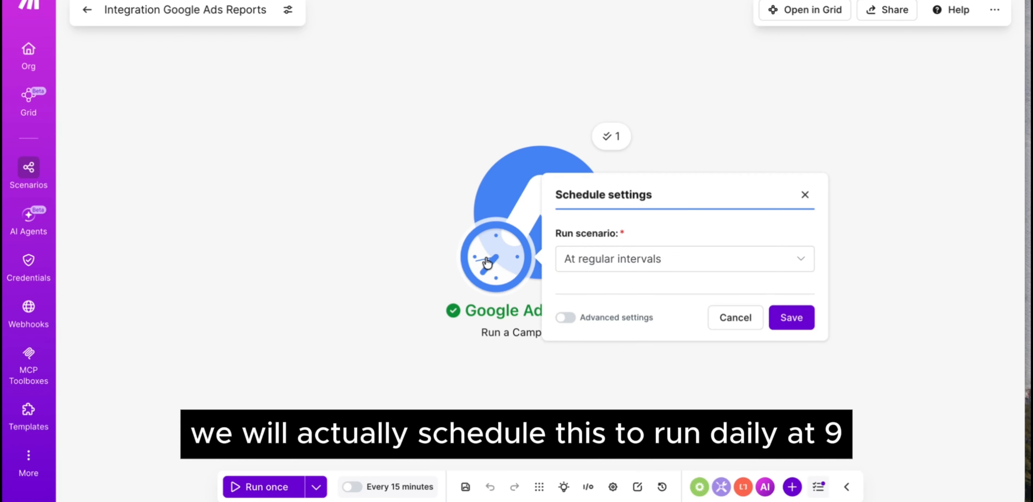
{"action": "left_click", "coordinate": [641, 215]}
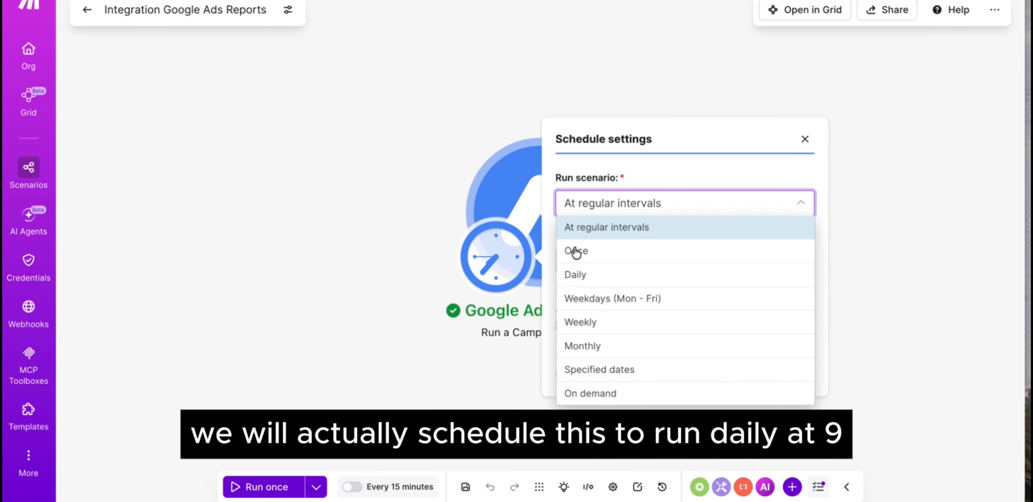
{"action": "left_click", "coordinate": [577, 276]}
{"action": "left_click", "coordinate": [626, 271]}
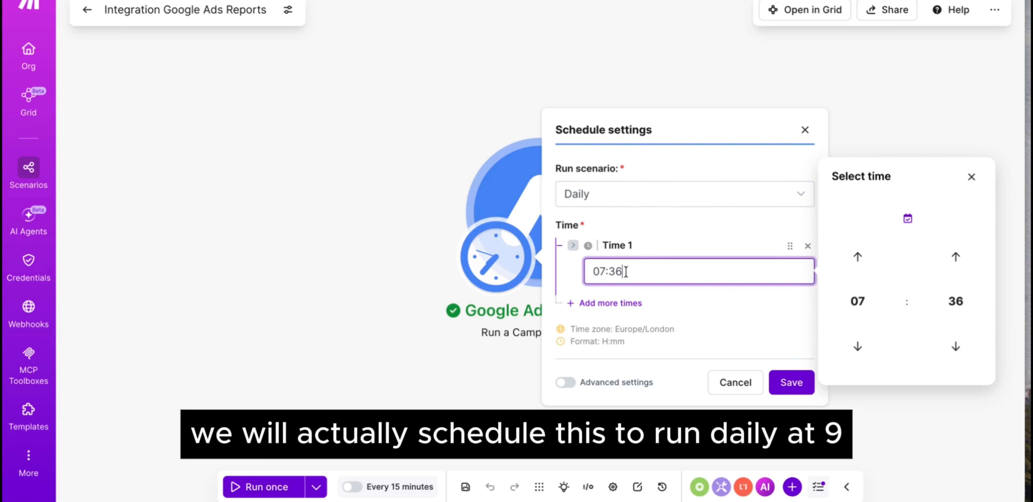
{"action": "left_click", "coordinate": [857, 345]}
{"action": "left_click", "coordinate": [857, 345]}
{"action": "left_click", "coordinate": [857, 256]}
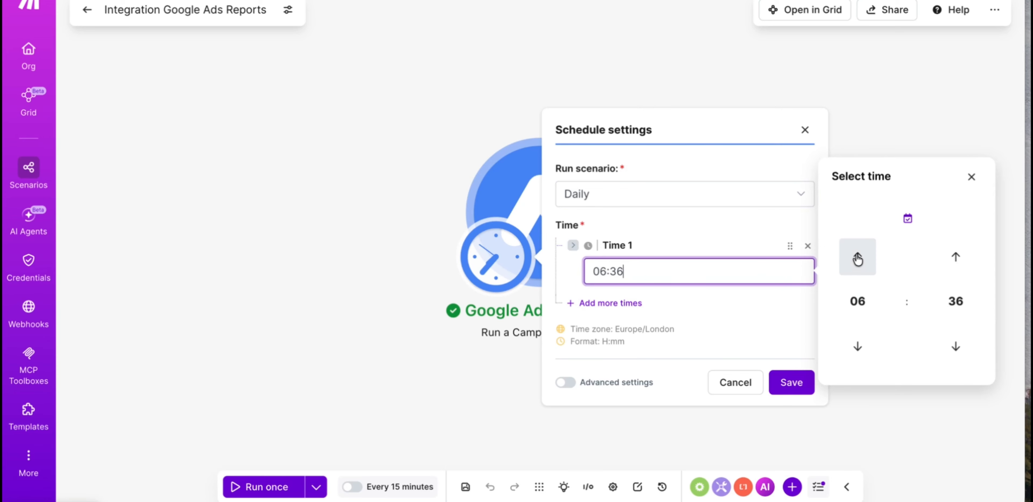
{"action": "left_click", "coordinate": [858, 256]}
{"action": "left_click", "coordinate": [857, 257]}
{"action": "left_click", "coordinate": [857, 257]}
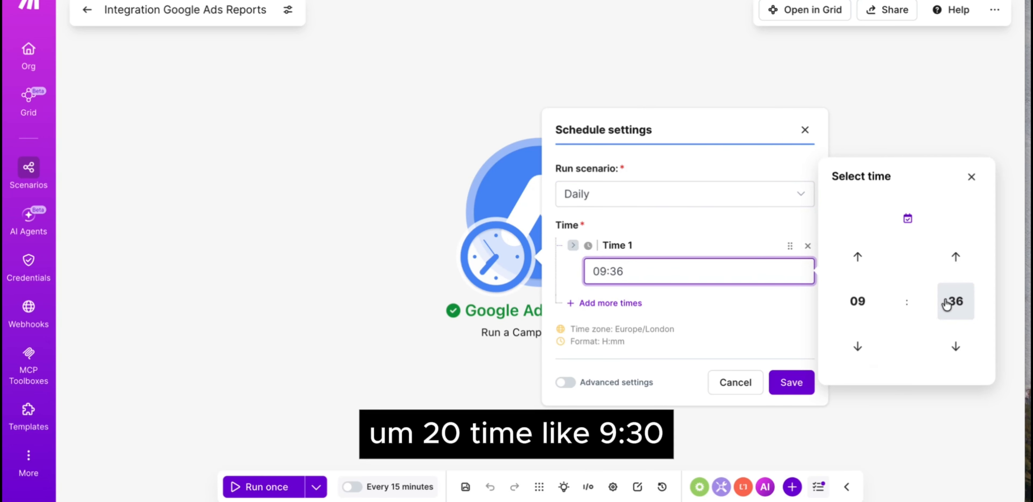
Set the minutes of the daily run time to 30, save the schedule and decline activating the scenario
{"action": "left_click", "coordinate": [959, 347]}
{"action": "left_click", "coordinate": [959, 348]}
{"action": "left_click", "coordinate": [959, 348]}
{"action": "left_click", "coordinate": [959, 347]}
{"action": "left_click", "coordinate": [959, 347]}
{"action": "left_click", "coordinate": [958, 347]}
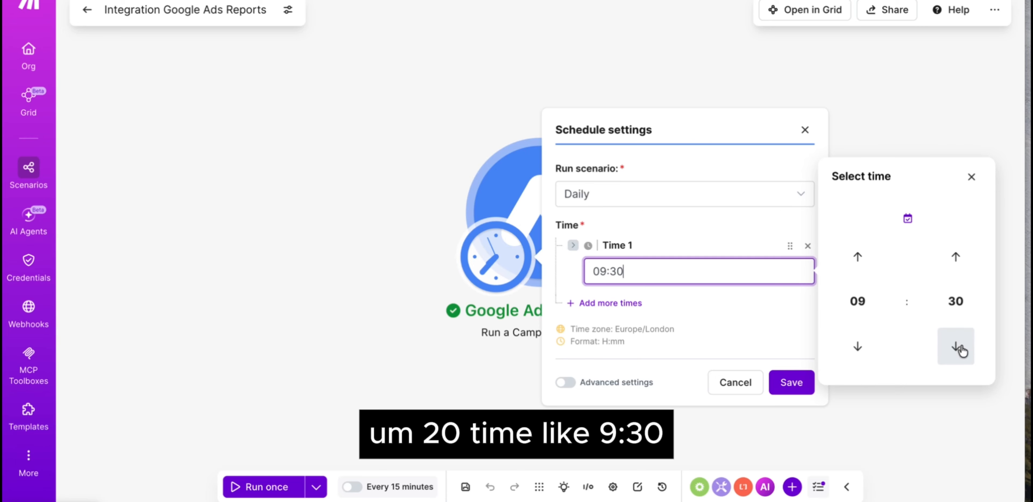
{"action": "left_click", "coordinate": [792, 382]}
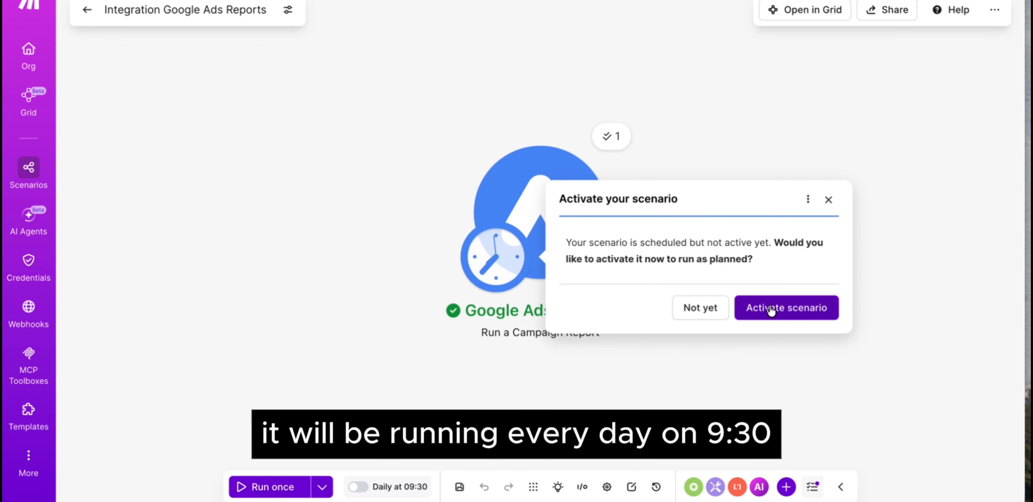
{"action": "left_click", "coordinate": [706, 308]}
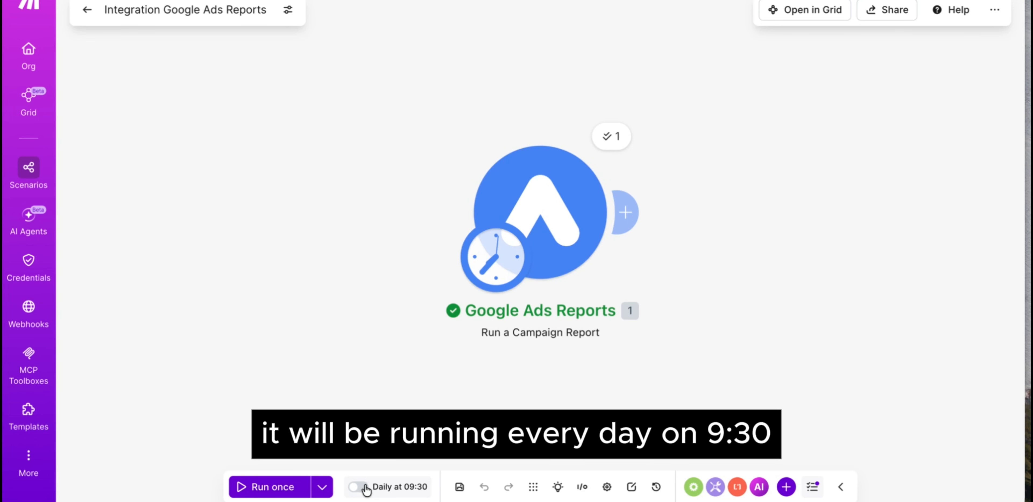
Add a Google Sheets "Add a Row" module after Google Ads Reports
{"action": "left_click", "coordinate": [635, 211]}
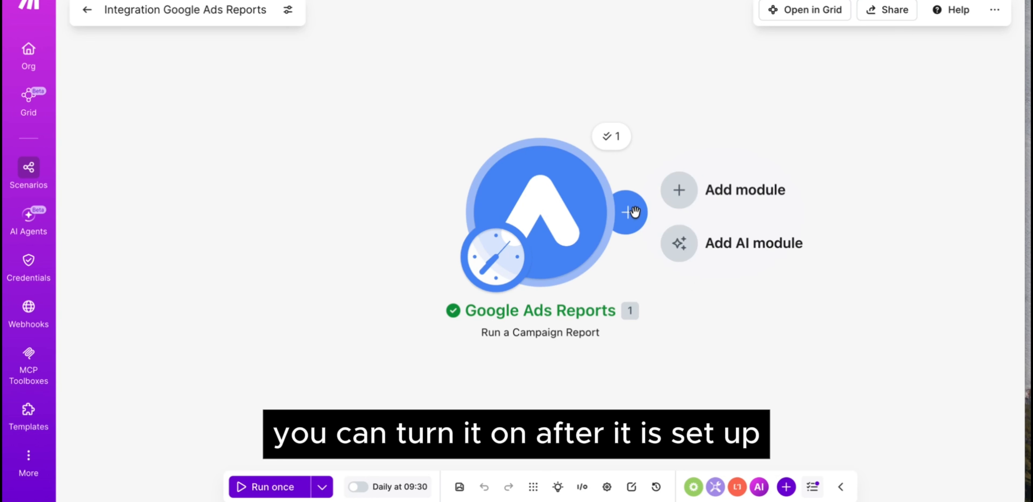
{"action": "left_click", "coordinate": [635, 212]}
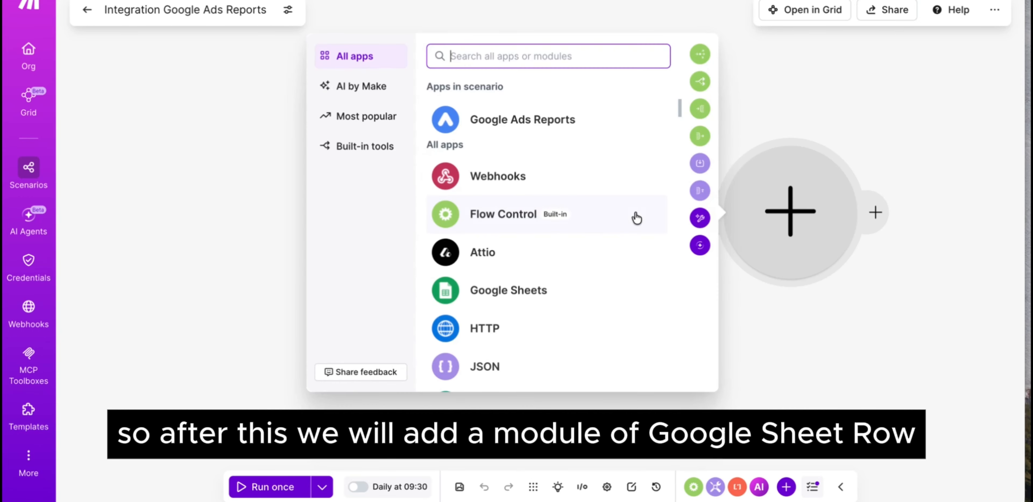
{"action": "type", "text": "google"}
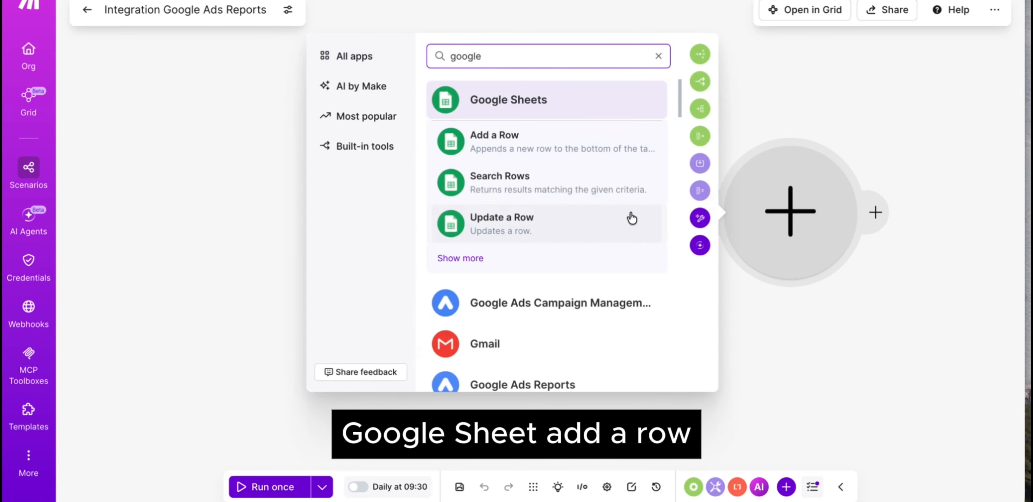
{"action": "left_click", "coordinate": [564, 148]}
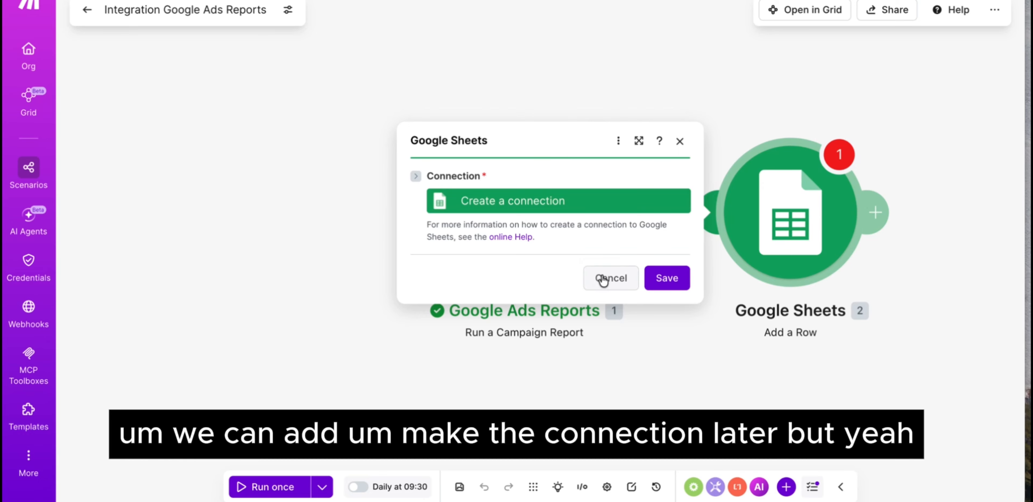
Create a connection for the Google Sheets module by signing in with the Google account
{"action": "left_click", "coordinate": [577, 205]}
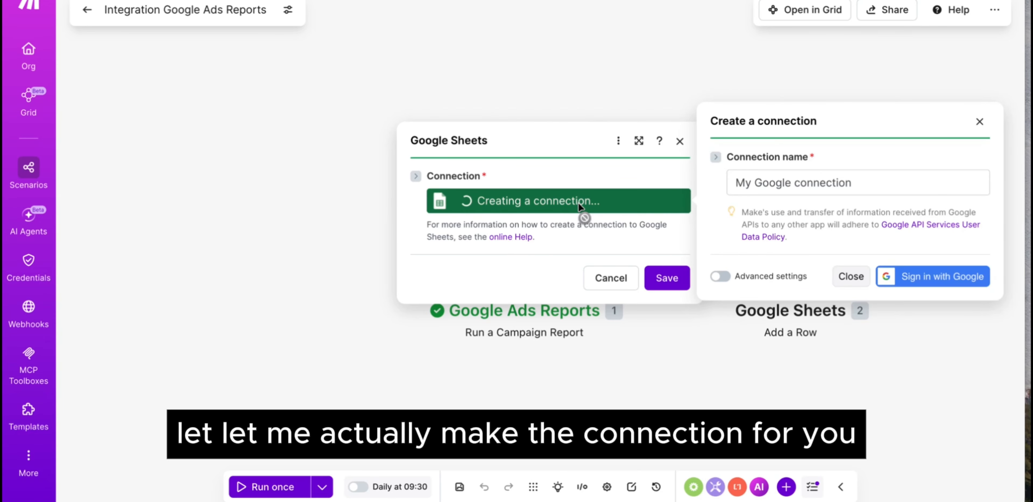
{"action": "left_click", "coordinate": [914, 275]}
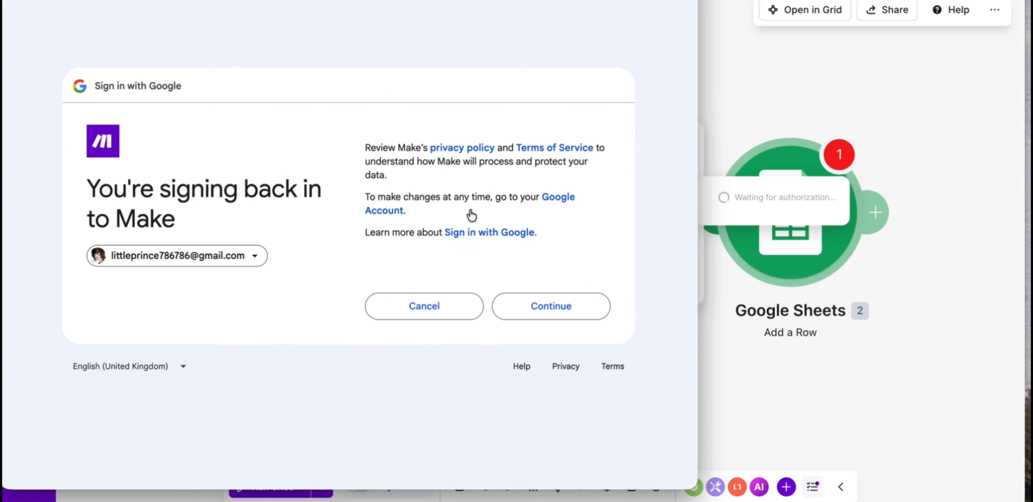
{"action": "left_click", "coordinate": [564, 299]}
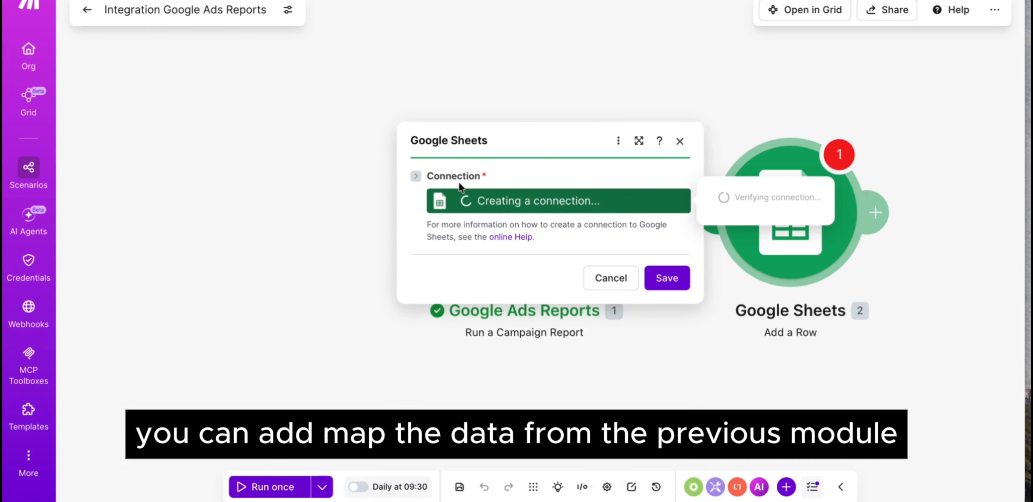
Cancel the Google Sheets module's settings and delete the module from the scenario
{"action": "left_click", "coordinate": [600, 276]}
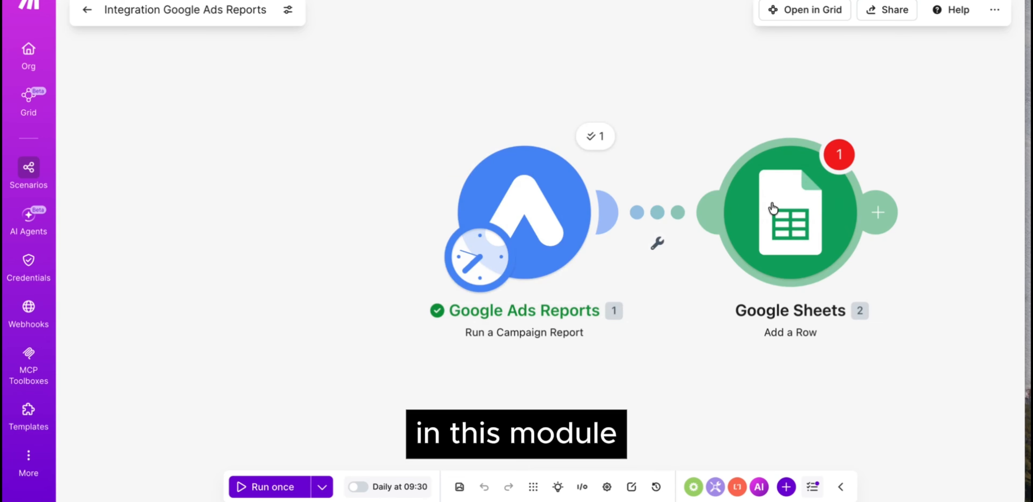
{"action": "right_click", "coordinate": [776, 225]}
{"action": "left_click", "coordinate": [812, 386]}
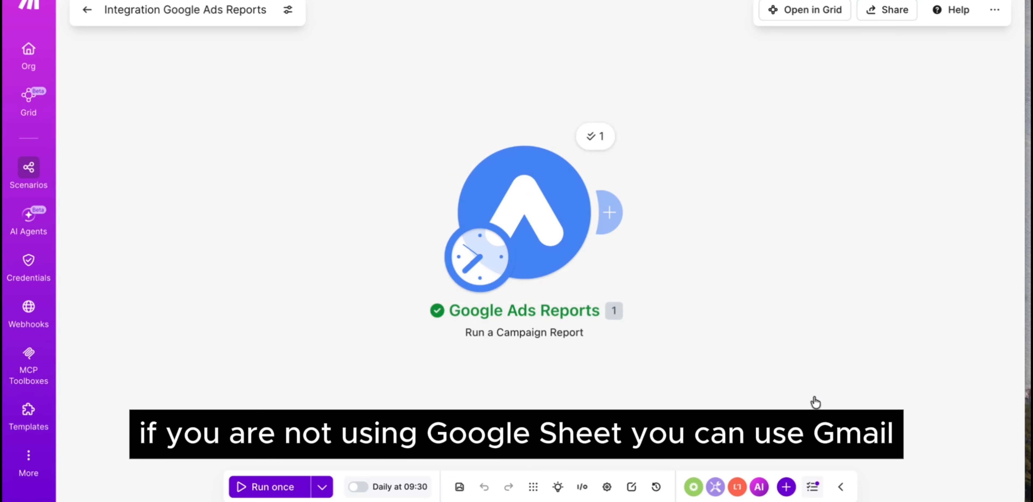
Add a Gmail "Send an email" module after Google Ads Reports
{"action": "left_click", "coordinate": [611, 210]}
{"action": "type", "text": "gm"}
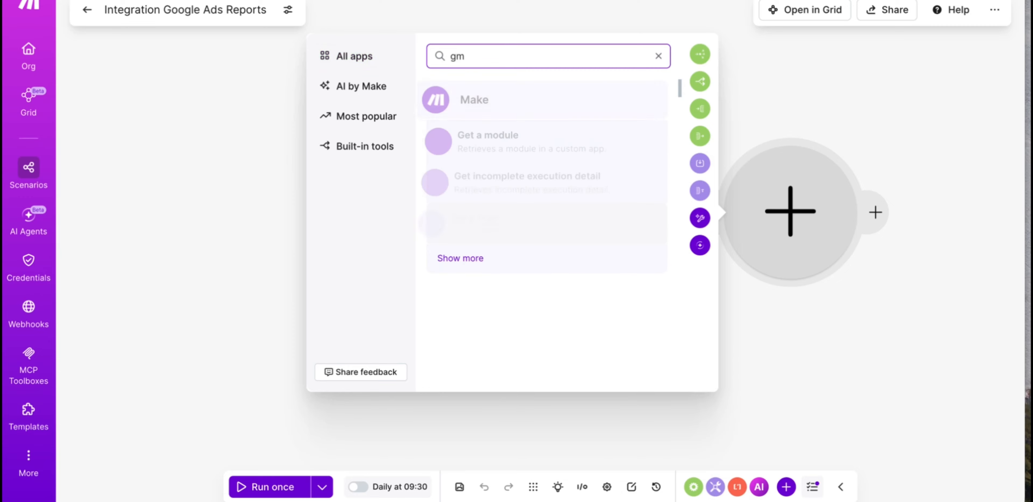
{"action": "type", "text": "ail"}
{"action": "left_click", "coordinate": [531, 145]}
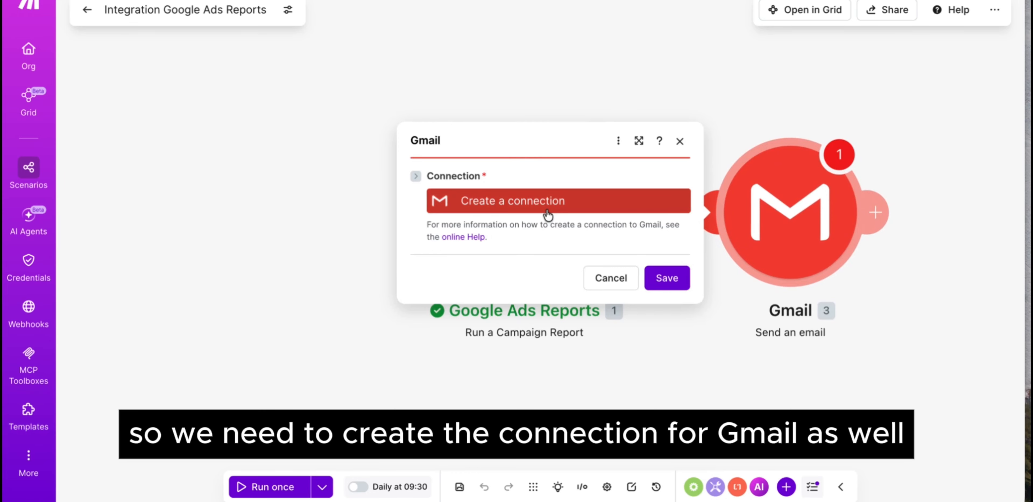
Close the Gmail module's settings and delete the module from the scenario
{"action": "left_click", "coordinate": [386, 322]}
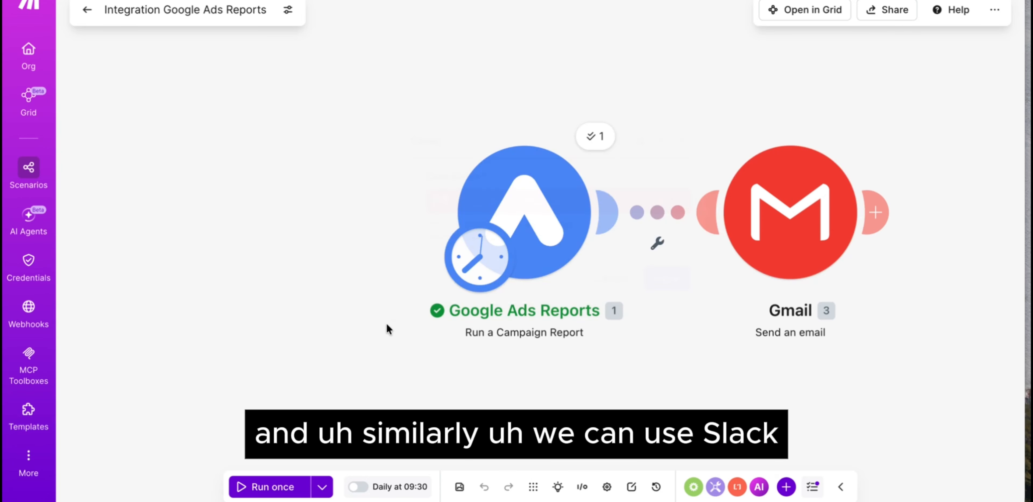
{"action": "right_click", "coordinate": [787, 199]}
{"action": "left_click", "coordinate": [826, 365]}
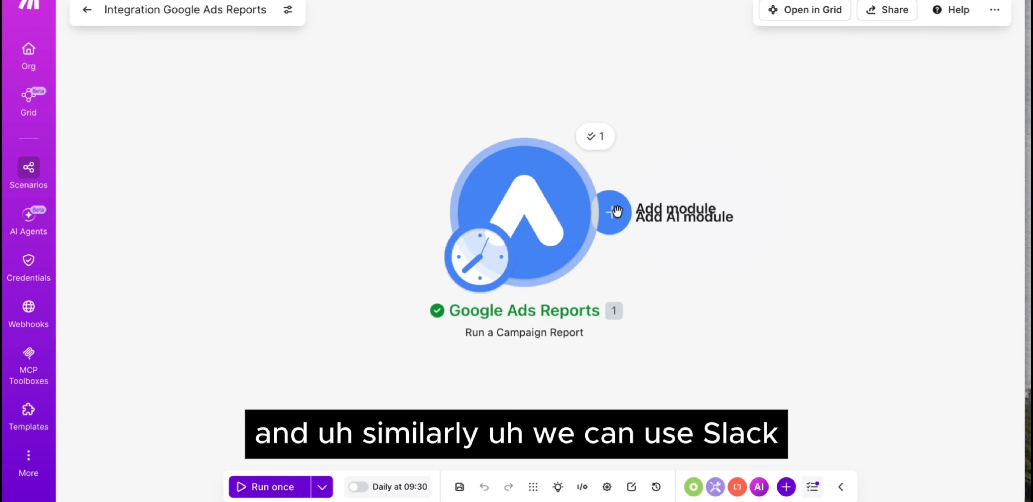
Add a Tools "Set multiple variables" module after Google Ads Reports and add a first variable item to it
{"action": "left_click", "coordinate": [618, 213]}
{"action": "type", "text": "va"}
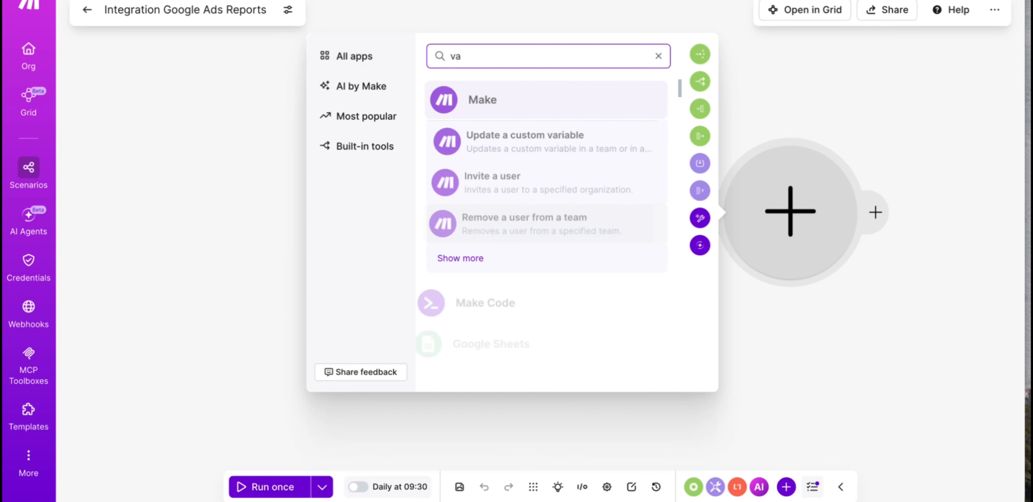
{"action": "left_click", "coordinate": [516, 384]}
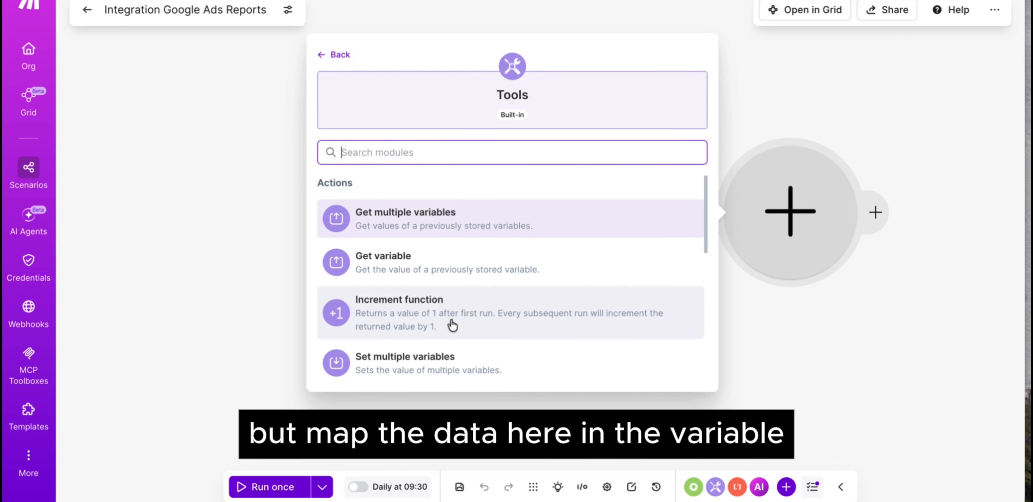
{"action": "left_click", "coordinate": [461, 362]}
{"action": "left_click", "coordinate": [454, 216]}
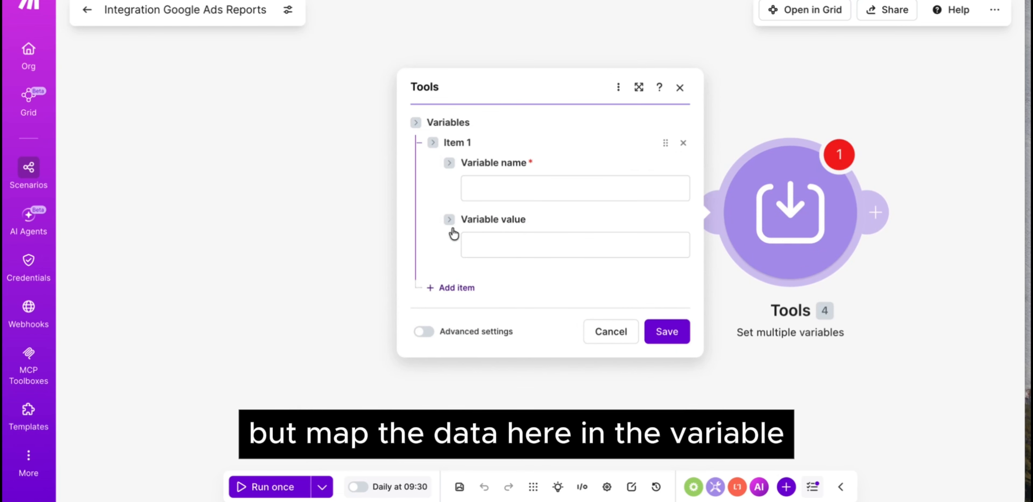
Map the variable's value to the report's Campaign Name dimension, name the variable "Campaign Name" and save the module
{"action": "left_click", "coordinate": [491, 247]}
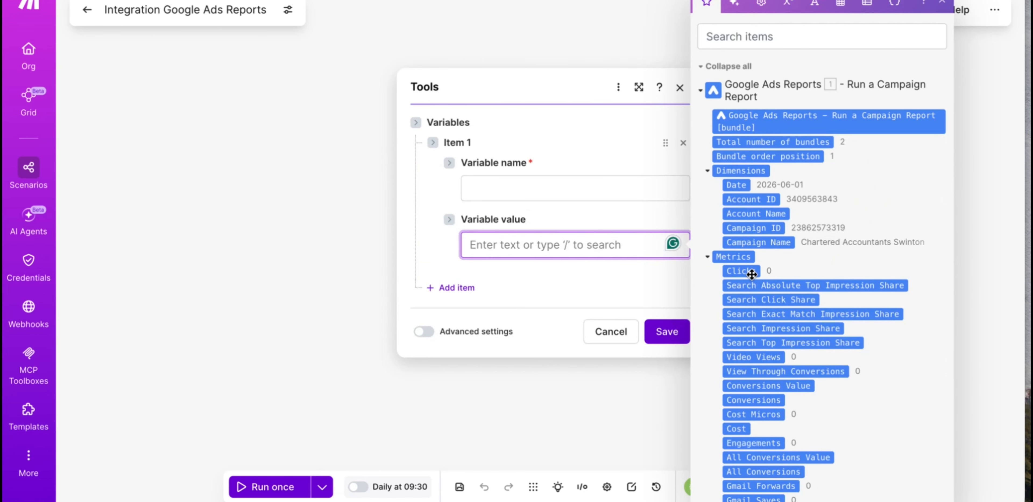
{"action": "scroll", "coordinate": [746, 269], "scroll_direction": "down", "scroll_amount": 2}
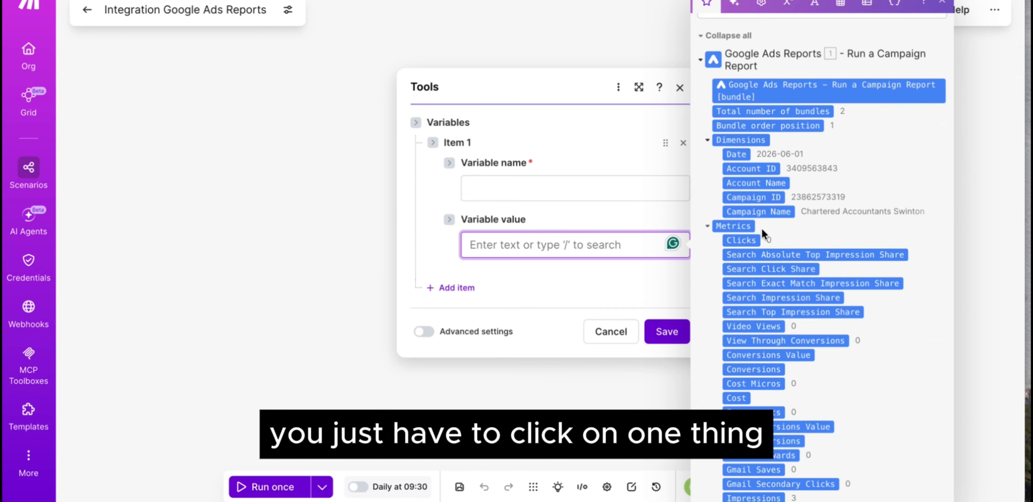
{"action": "left_click", "coordinate": [757, 211]}
{"action": "left_click", "coordinate": [528, 267]}
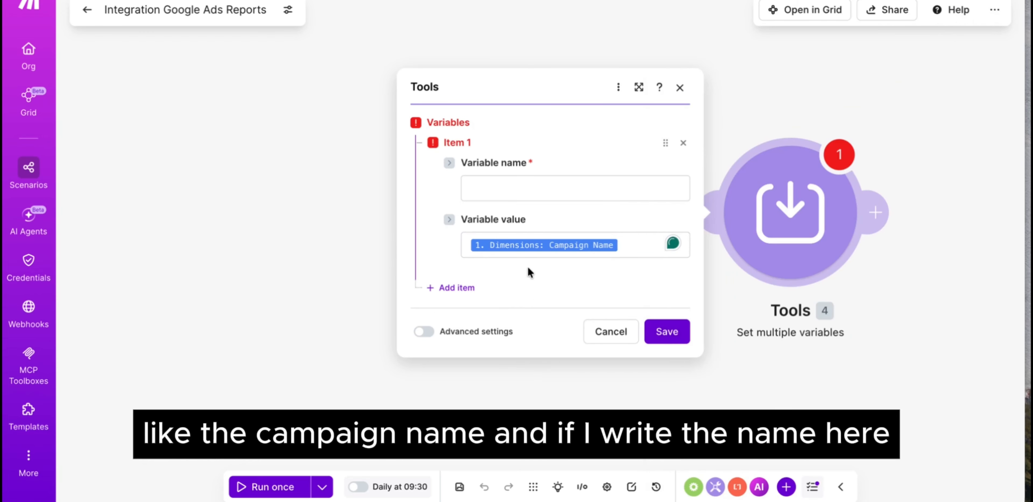
{"action": "left_click", "coordinate": [517, 187]}
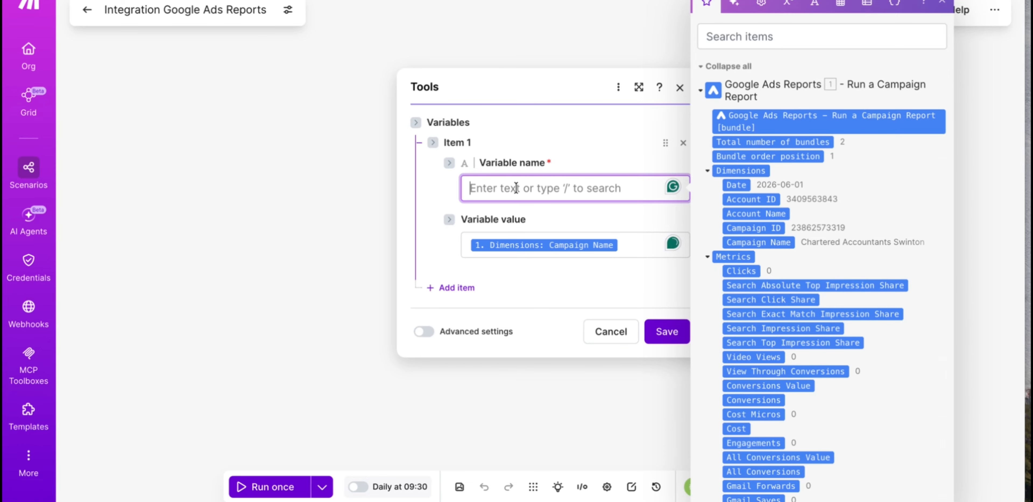
{"action": "type", "text": "Campaign Name"}
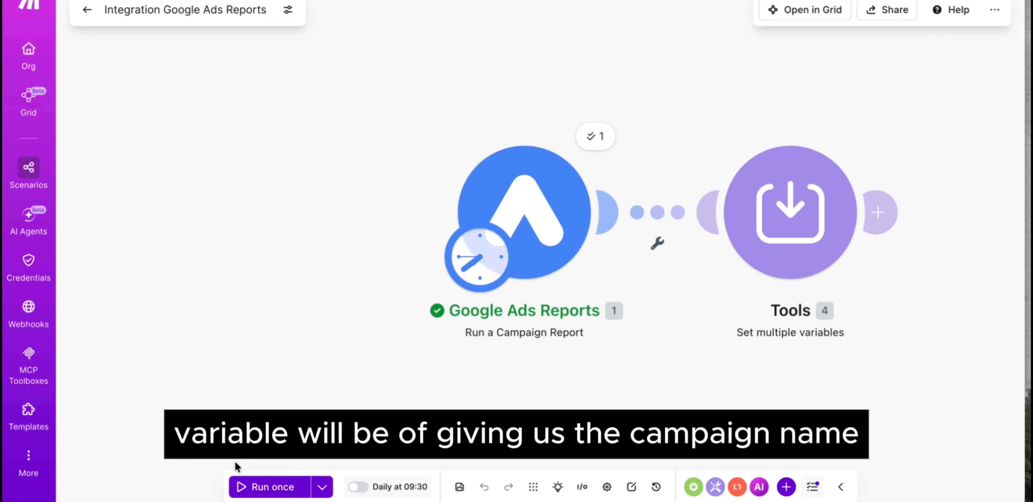
Run the scenario once and examine the output of the Tools module's first operation
{"action": "left_click", "coordinate": [261, 485]}
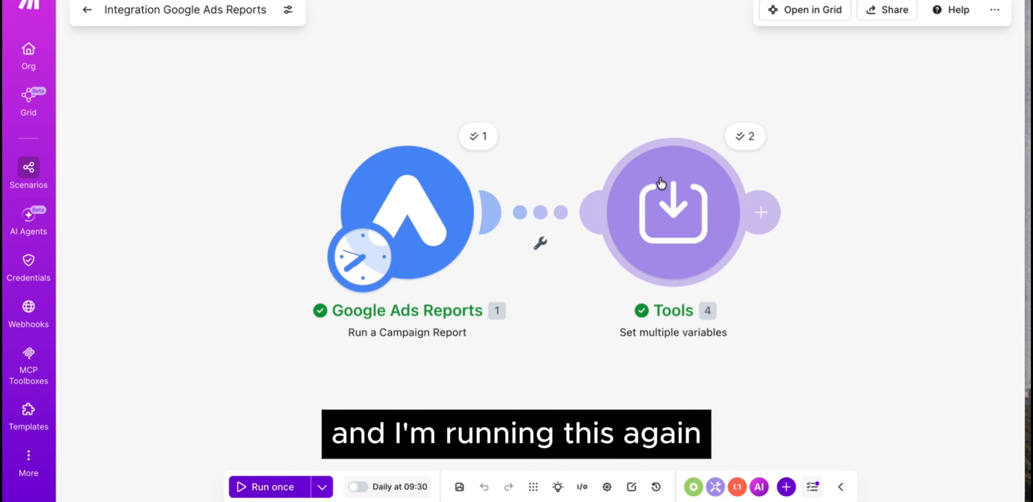
{"action": "left_click", "coordinate": [749, 133]}
{"action": "left_click", "coordinate": [496, 162]}
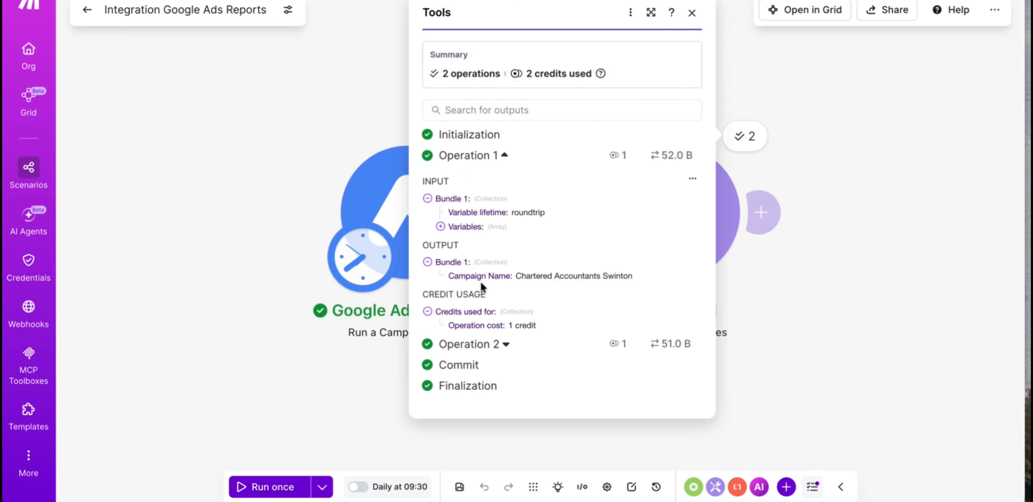